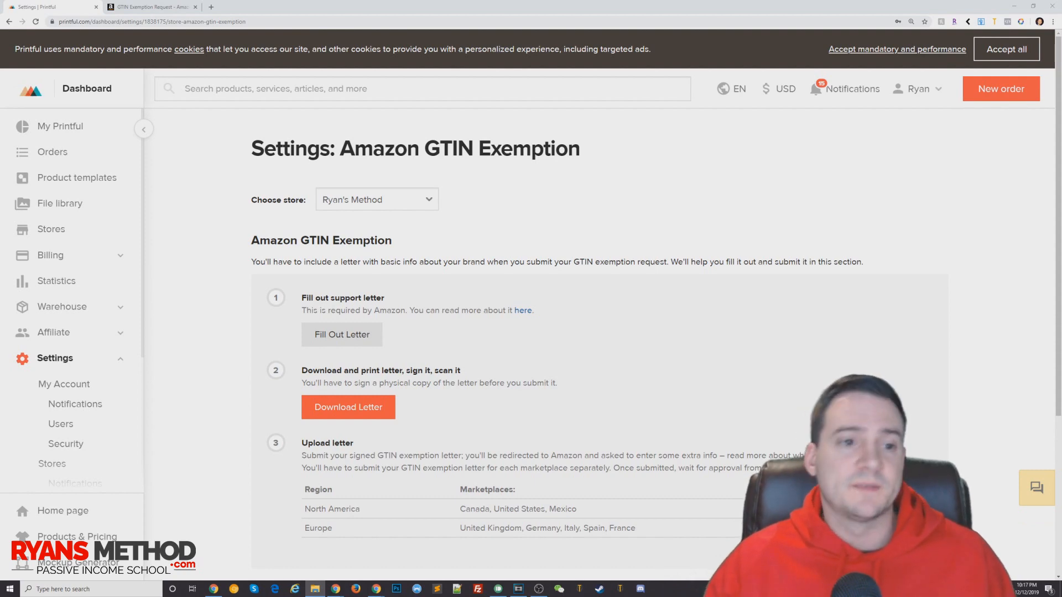
Examine the store's Amazon GTIN Exemption settings, including the support letter, download and upload stages.
{"action": "scroll", "coordinate": [219, 327], "scroll_direction": "down", "scroll_amount": 1}
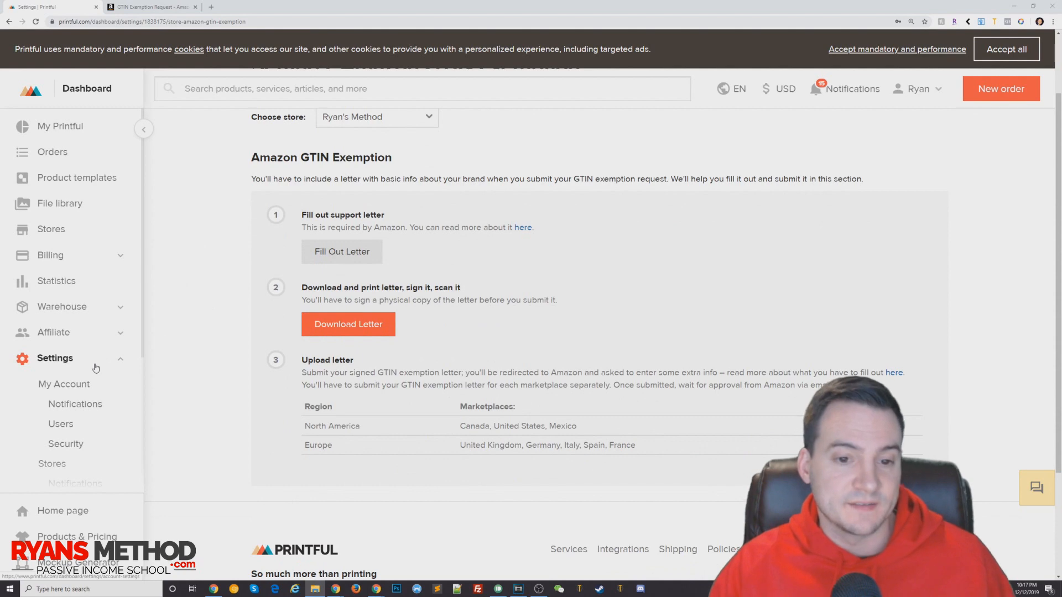
{"action": "scroll", "coordinate": [183, 371], "scroll_direction": "down", "scroll_amount": 1}
{"action": "key", "text": "super"}
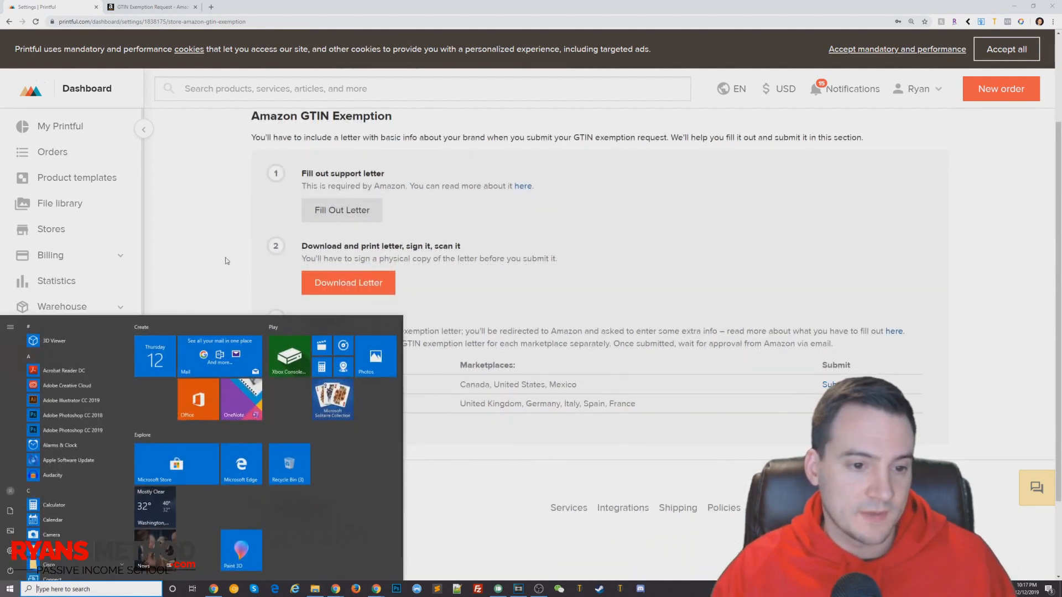
{"action": "left_click", "coordinate": [227, 260]}
{"action": "scroll", "coordinate": [133, 315], "scroll_direction": "down", "scroll_amount": 1}
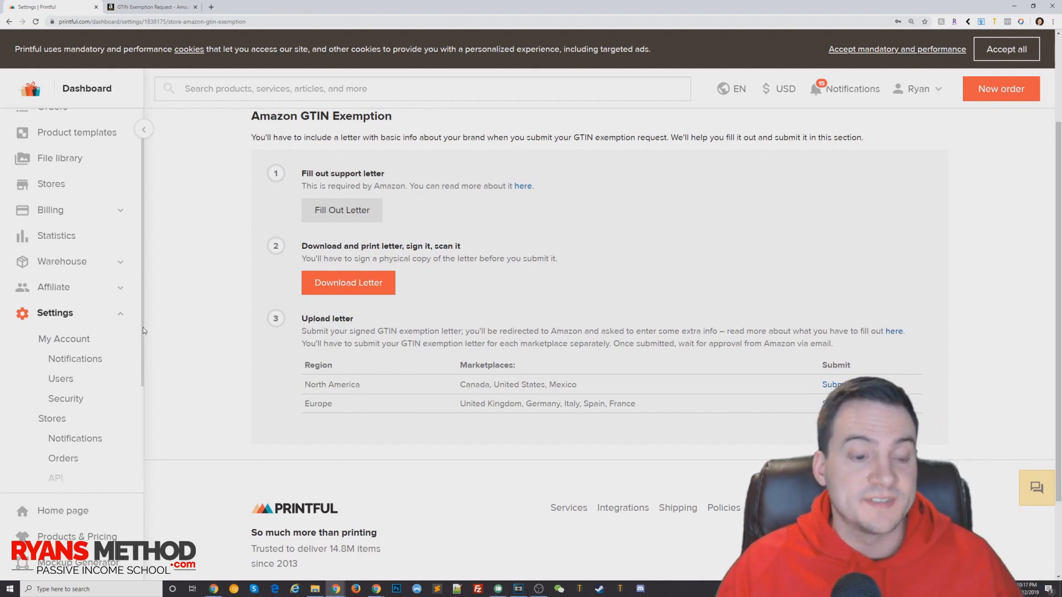
{"action": "scroll", "coordinate": [138, 332], "scroll_direction": "down", "scroll_amount": 1}
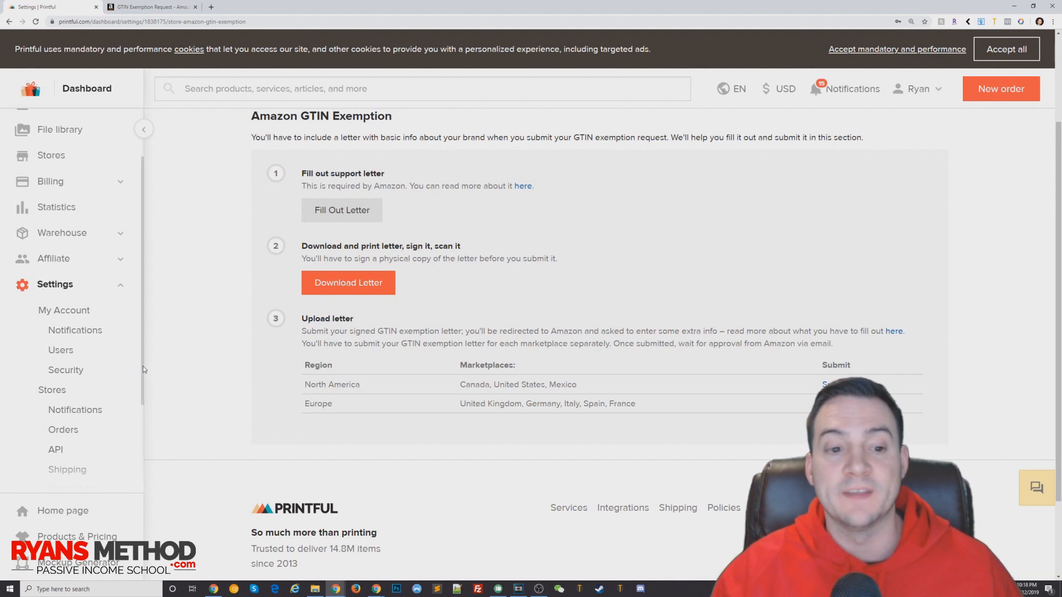
{"action": "scroll", "coordinate": [127, 471], "scroll_direction": "down", "scroll_amount": 3}
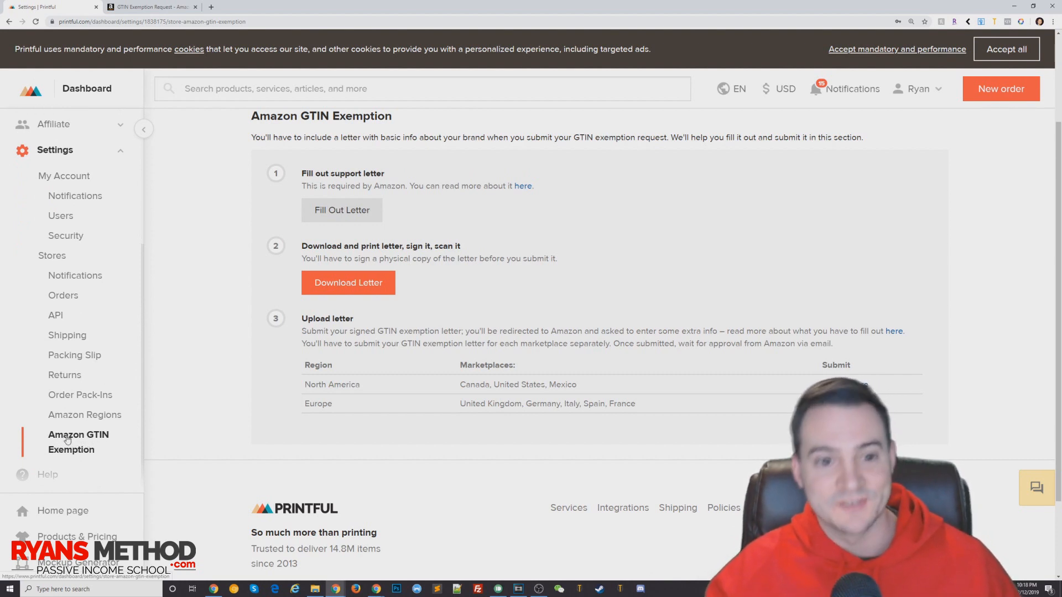
{"action": "scroll", "coordinate": [275, 280], "scroll_direction": "up", "scroll_amount": 2}
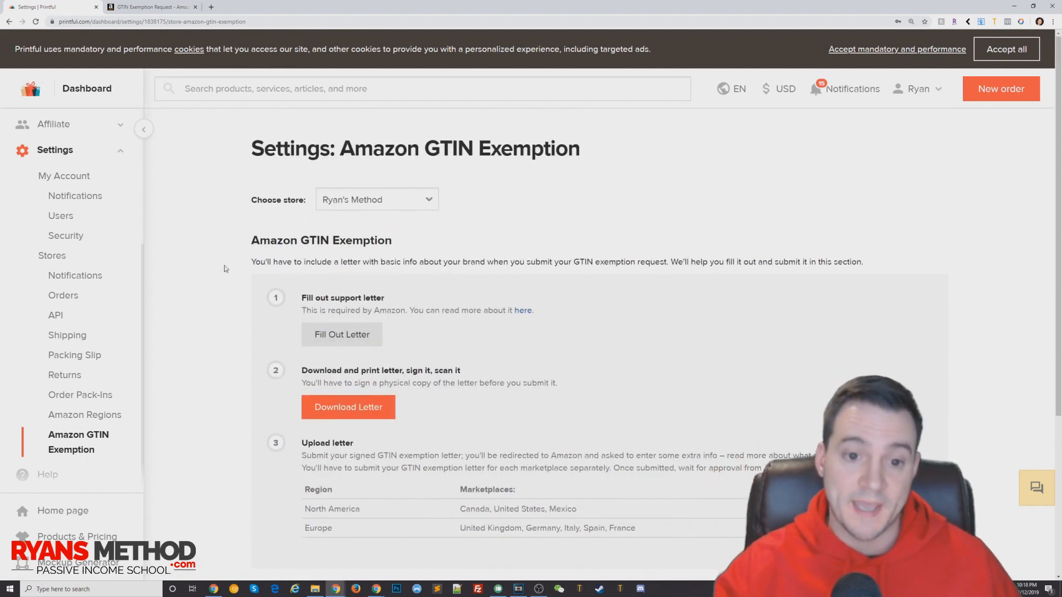
{"action": "scroll", "coordinate": [224, 269], "scroll_direction": "down", "scroll_amount": 1}
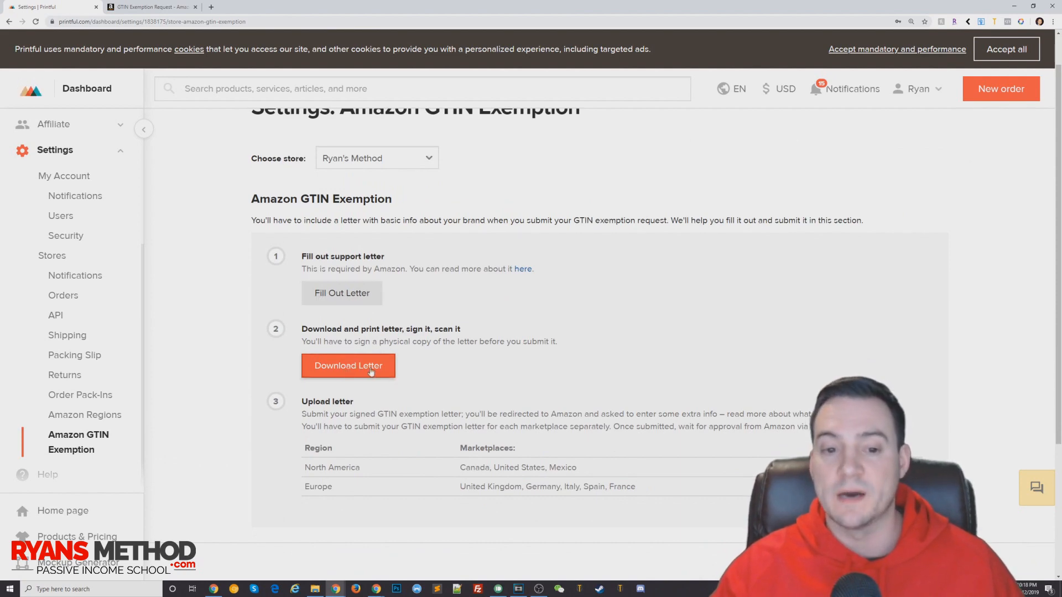
Open the GTIN exemption support letter form as the brand's owner, view its seller info fields, and close it unfilled.
{"action": "left_click", "coordinate": [336, 294]}
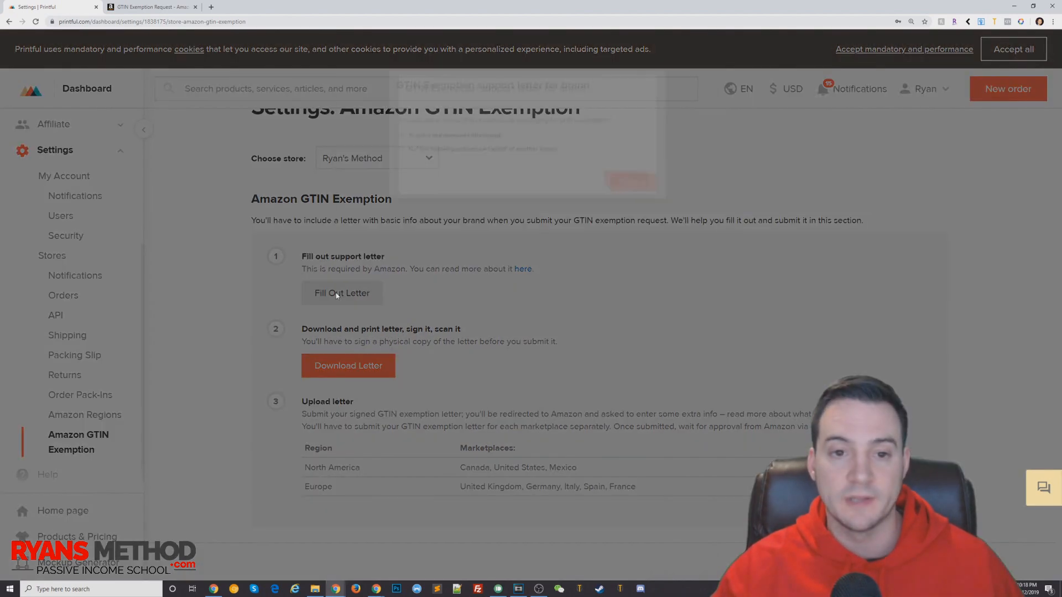
{"action": "left_click", "coordinate": [359, 135]}
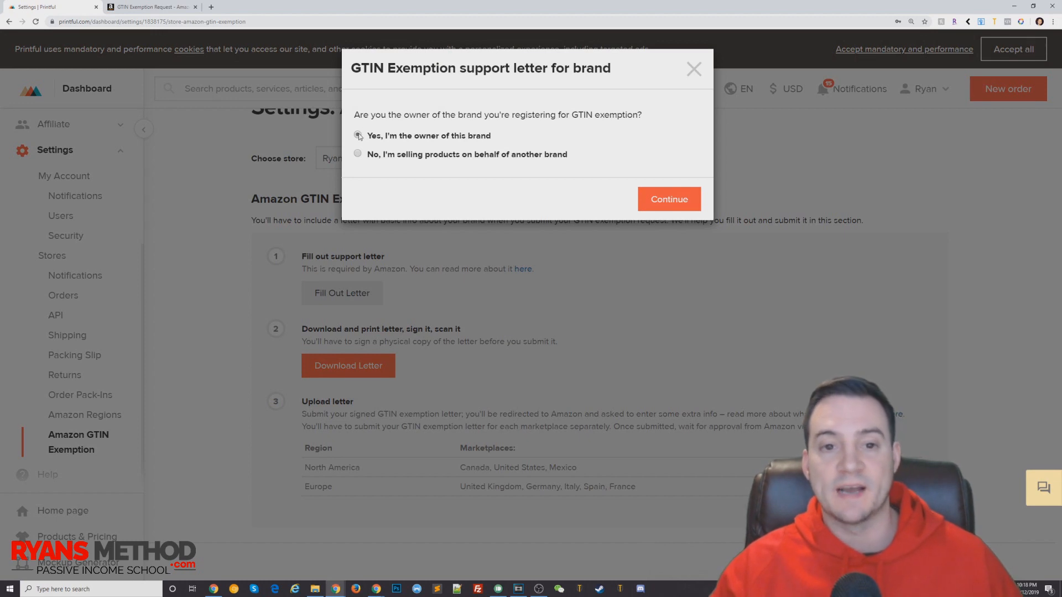
{"action": "left_click", "coordinate": [658, 200]}
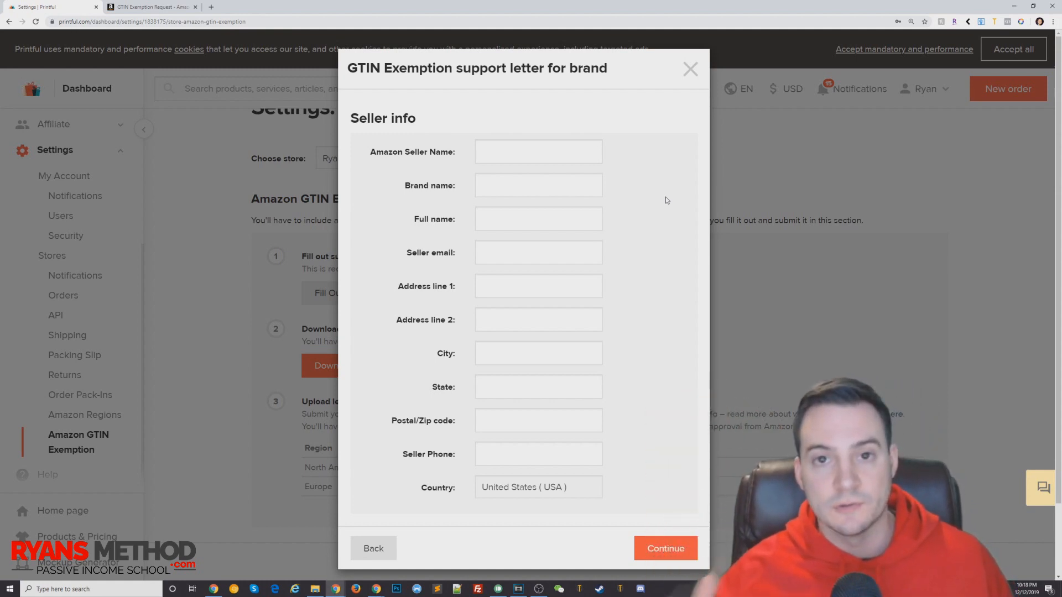
{"action": "left_click", "coordinate": [691, 69]}
{"action": "scroll", "coordinate": [332, 364], "scroll_direction": "down", "scroll_amount": 1}
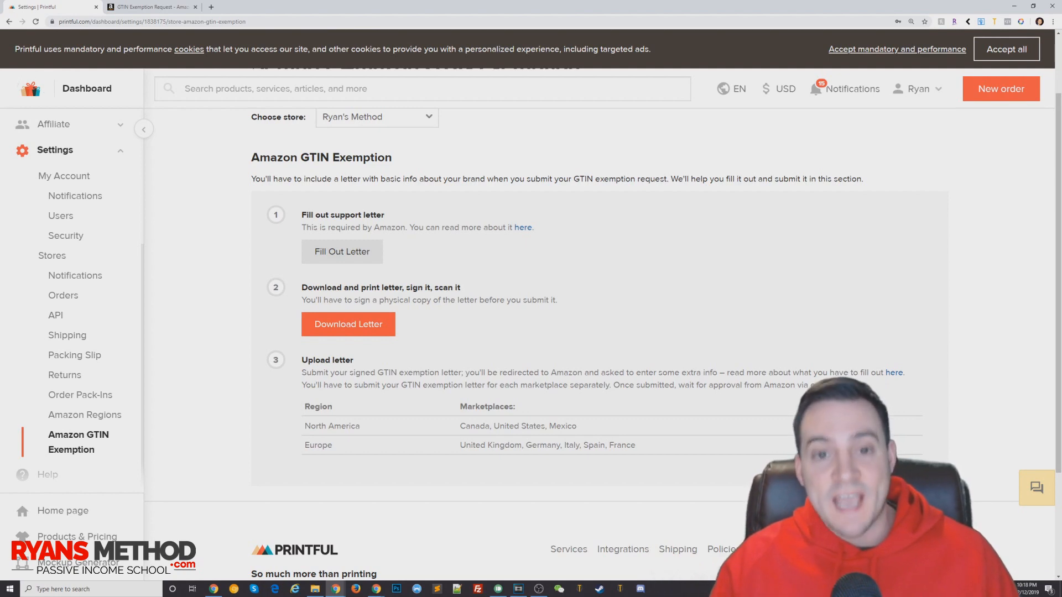
{"action": "scroll", "coordinate": [895, 332], "scroll_direction": "down", "scroll_amount": 1}
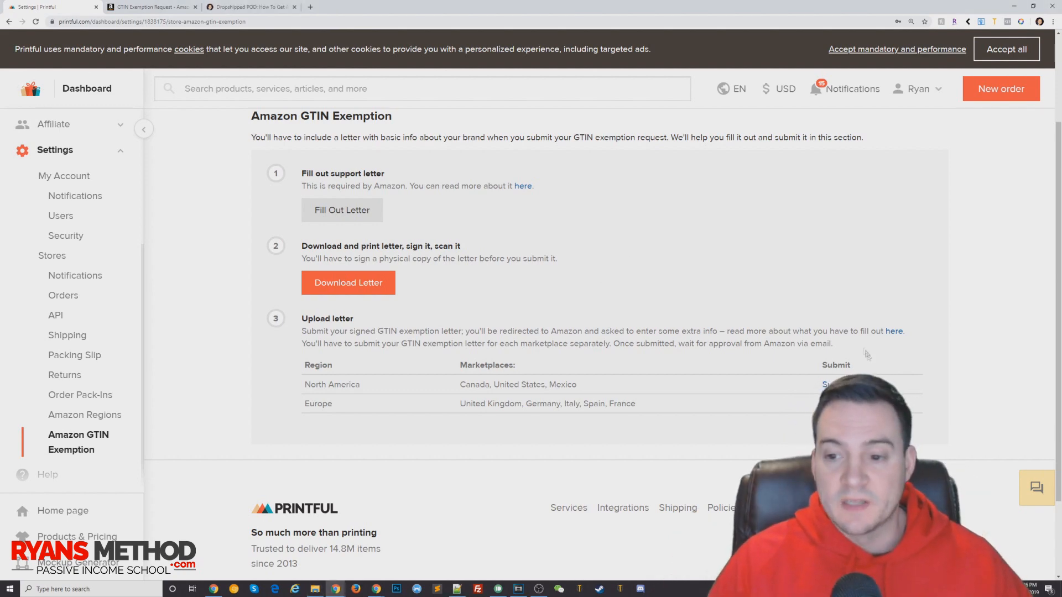
In Amazon Seller Central's GTIN exemption application, remove the two extra brand fields and enter the brand "Ryan's Method".
{"action": "key", "text": "ctrl+Tab"}
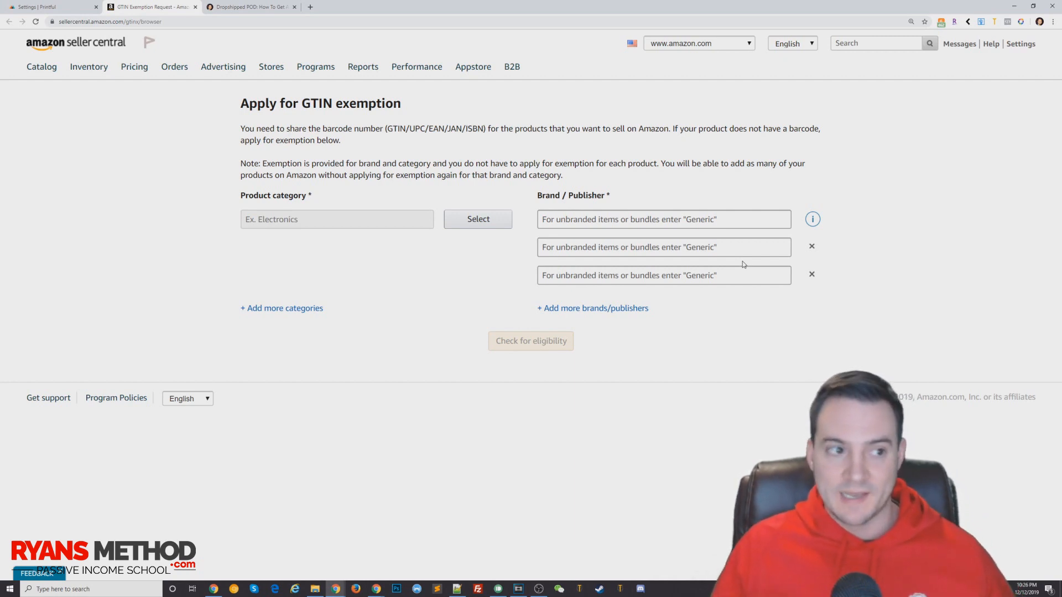
{"action": "left_click", "coordinate": [813, 249]}
{"action": "left_click", "coordinate": [812, 249]}
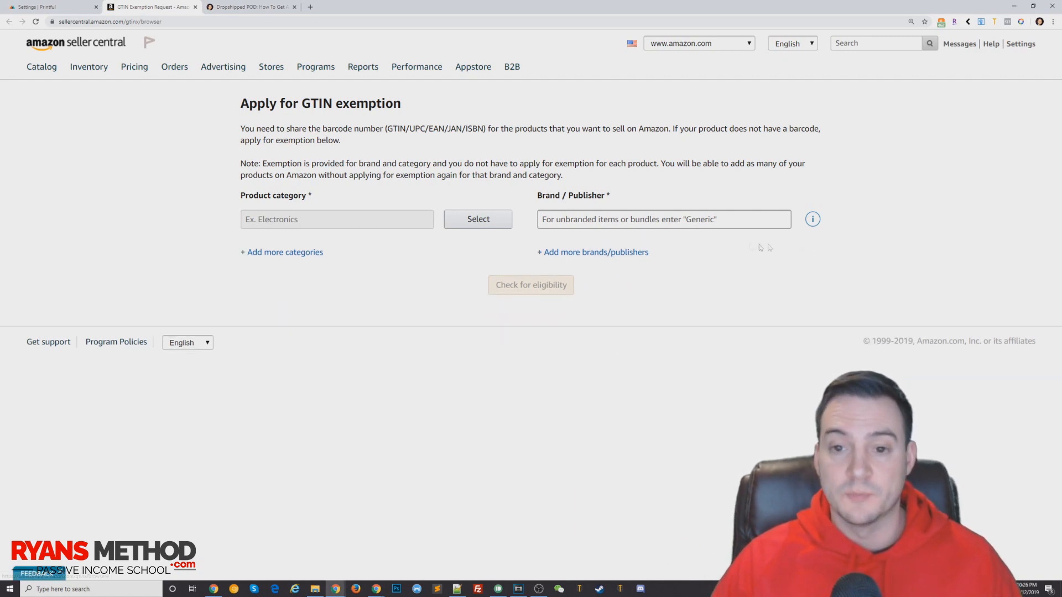
{"action": "left_click", "coordinate": [571, 223]}
{"action": "type", "text": "Ryan's Method"}
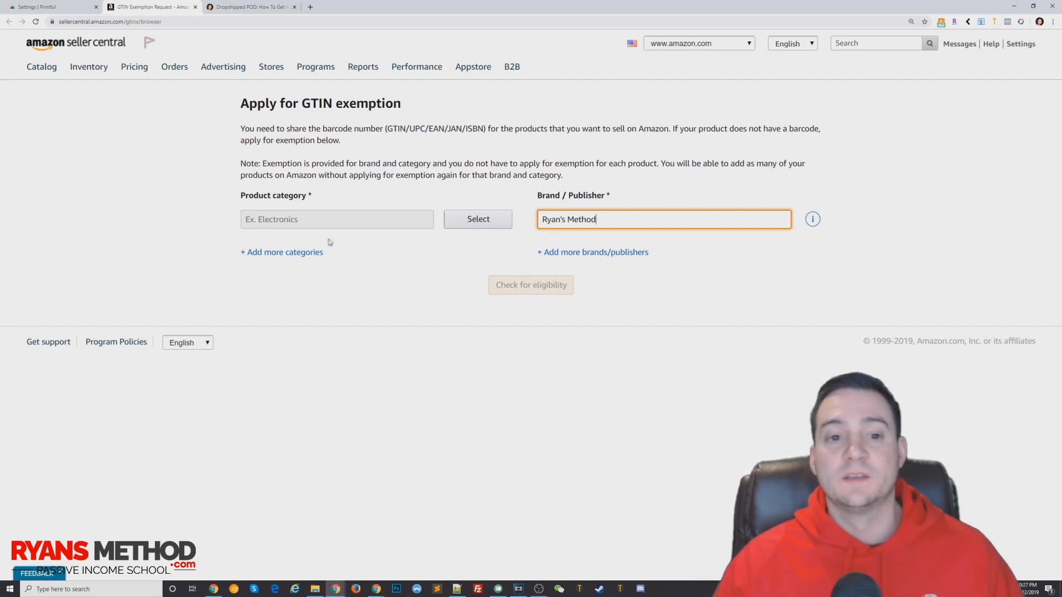
Add four more product category rows to the GTIN exemption application.
{"action": "left_click", "coordinate": [287, 252]}
{"action": "left_click", "coordinate": [289, 308]}
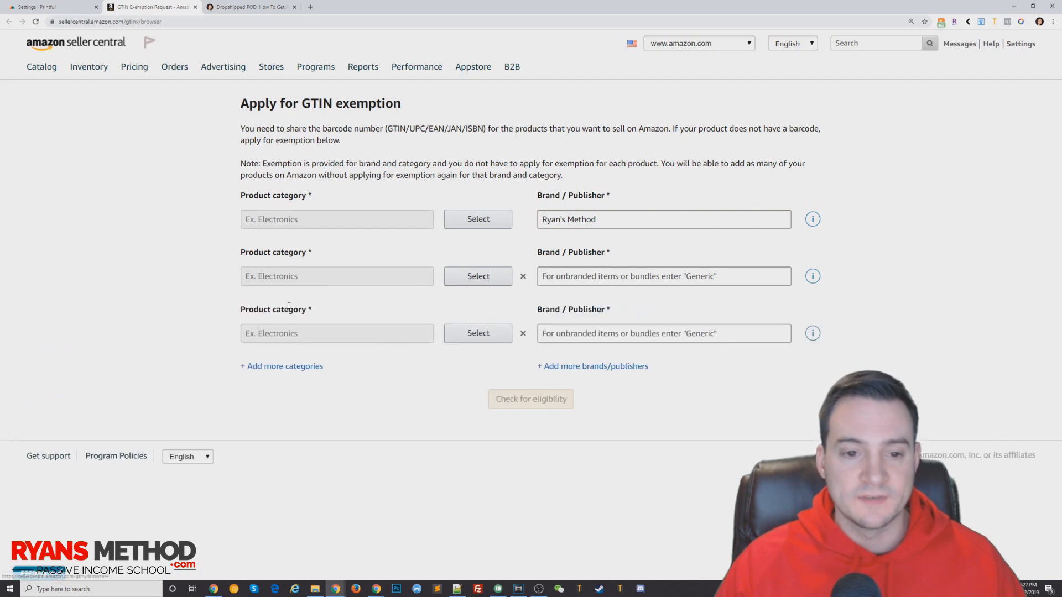
{"action": "left_click", "coordinate": [285, 366]}
{"action": "left_click", "coordinate": [285, 423]}
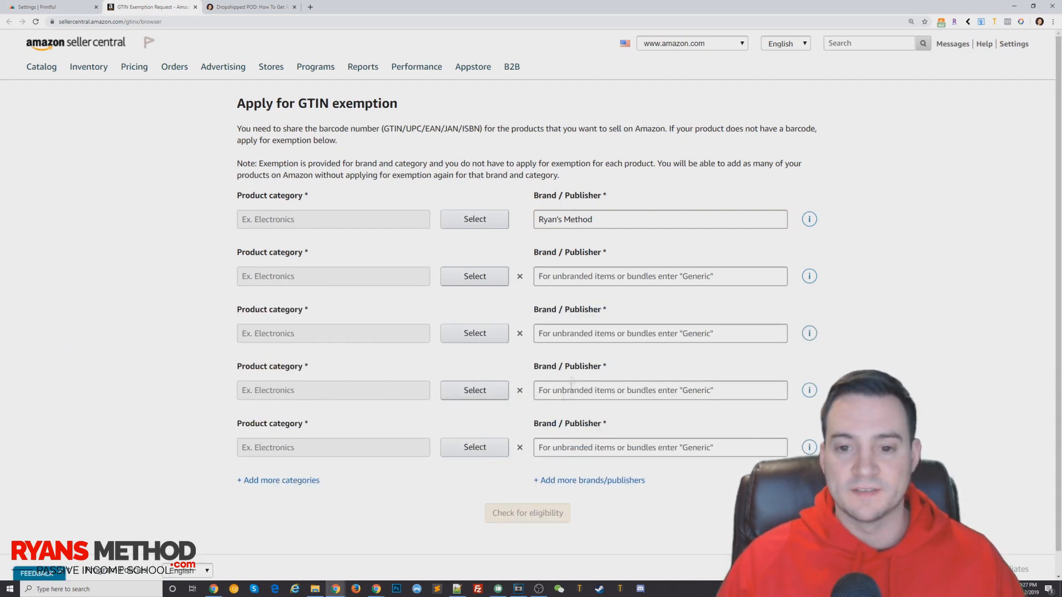
Copy the brand "Ryan's Method" from the first row into the brand fields of the four added rows.
{"action": "left_click", "coordinate": [598, 221]}
{"action": "key", "text": "ctrl+a"}
{"action": "key", "text": "ctrl+c"}
{"action": "left_click", "coordinate": [609, 277]}
{"action": "key", "text": "ctrl+v"}
{"action": "left_click", "coordinate": [613, 333]}
{"action": "key", "text": "ctrl+v"}
{"action": "left_click", "coordinate": [617, 391]}
{"action": "key", "text": "ctrl+v"}
{"action": "left_click", "coordinate": [617, 449]}
{"action": "key", "text": "ctrl+v"}
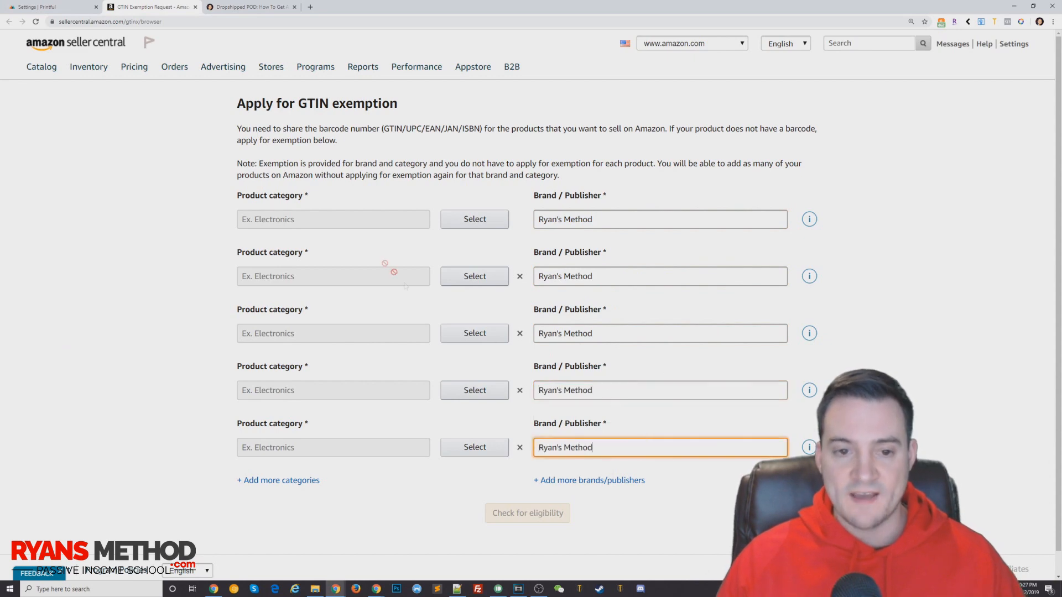
Set the first product category to Clothing & Accessories and the second to Home & Garden.
{"action": "left_click", "coordinate": [482, 221]}
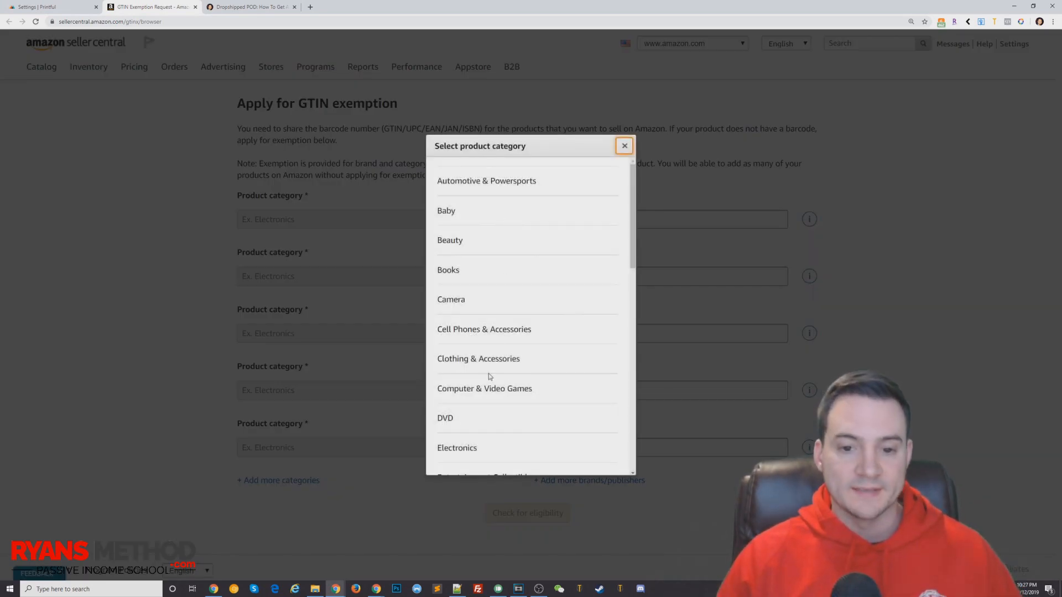
{"action": "left_click", "coordinate": [502, 360]}
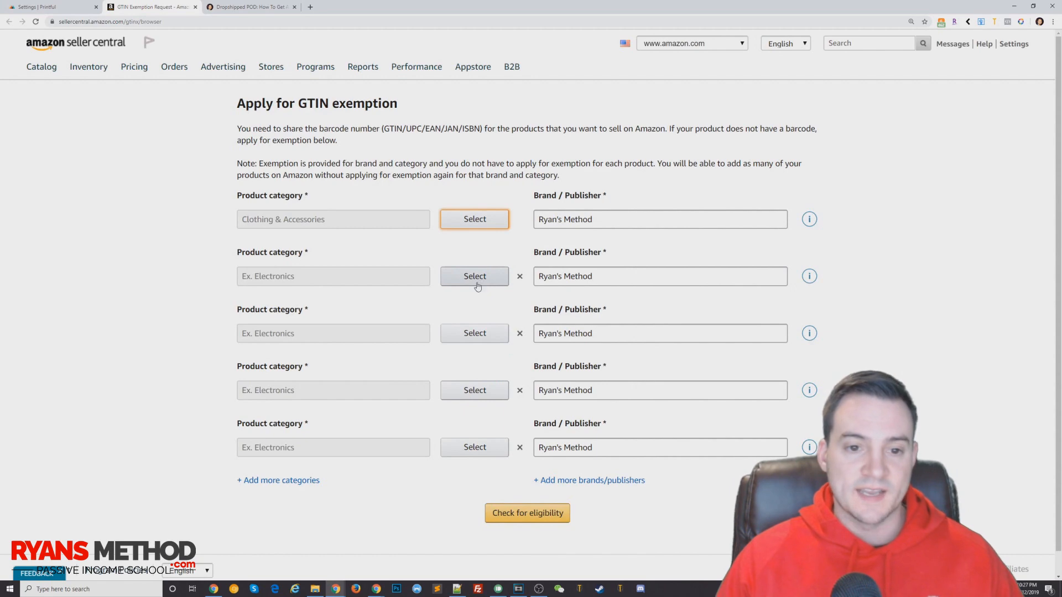
{"action": "left_click", "coordinate": [467, 281]}
{"action": "scroll", "coordinate": [498, 318], "scroll_direction": "down", "scroll_amount": 3}
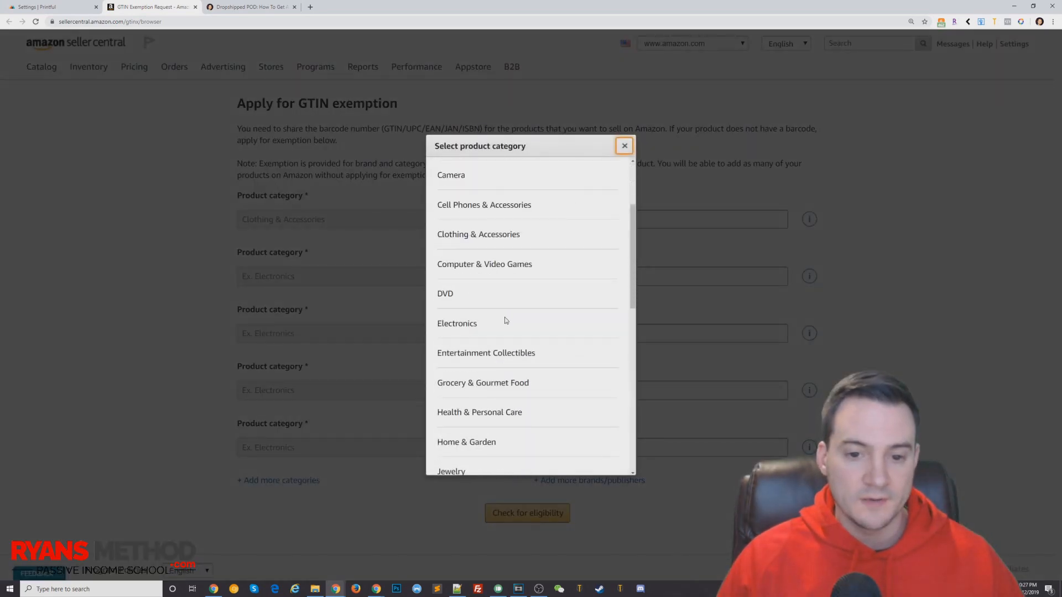
{"action": "left_click", "coordinate": [466, 359]}
Set the third product category to Shoes and the fourth to Cell Phones & Accessories.
{"action": "left_click", "coordinate": [474, 334]}
{"action": "scroll", "coordinate": [512, 349], "scroll_direction": "down", "scroll_amount": 3}
{"action": "scroll", "coordinate": [512, 350], "scroll_direction": "down", "scroll_amount": 5}
{"action": "left_click", "coordinate": [455, 330]}
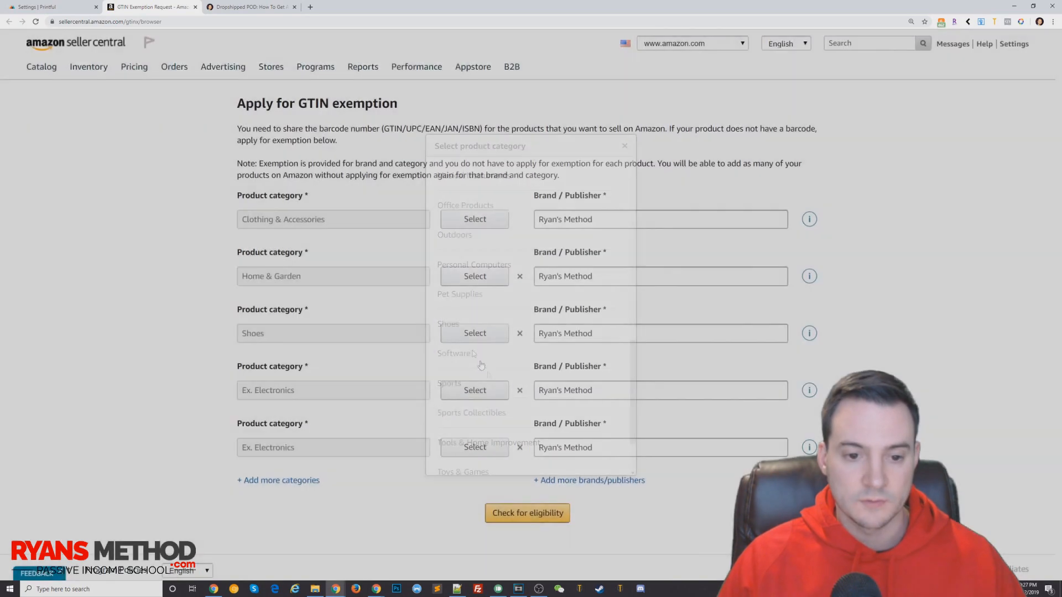
{"action": "left_click", "coordinate": [484, 391]}
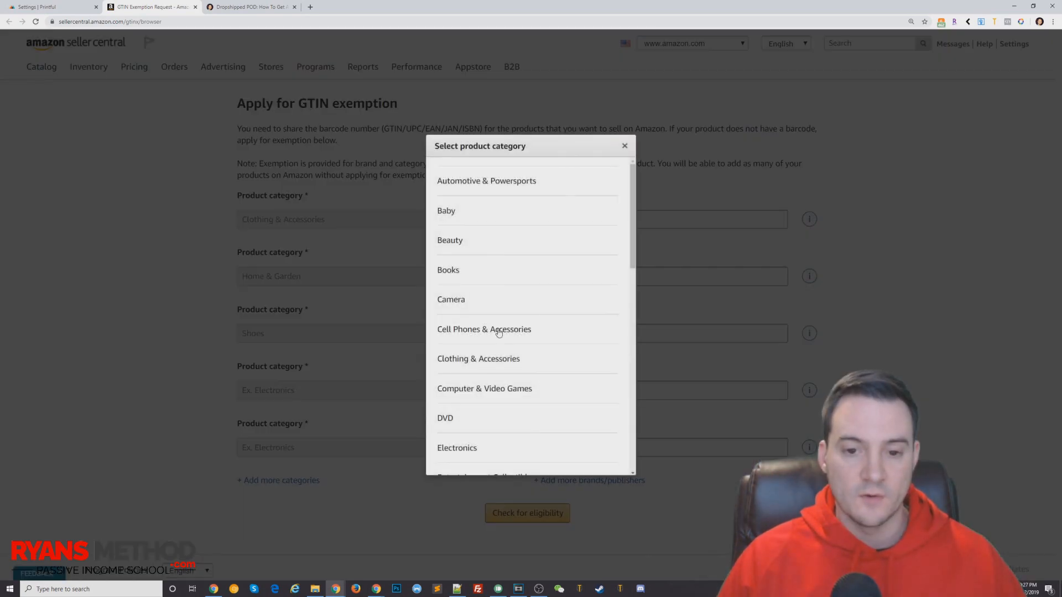
{"action": "left_click", "coordinate": [507, 335]}
Set the fifth product category to Sports.
{"action": "scroll", "coordinate": [477, 412], "scroll_direction": "down", "scroll_amount": 1}
{"action": "left_click", "coordinate": [476, 424]}
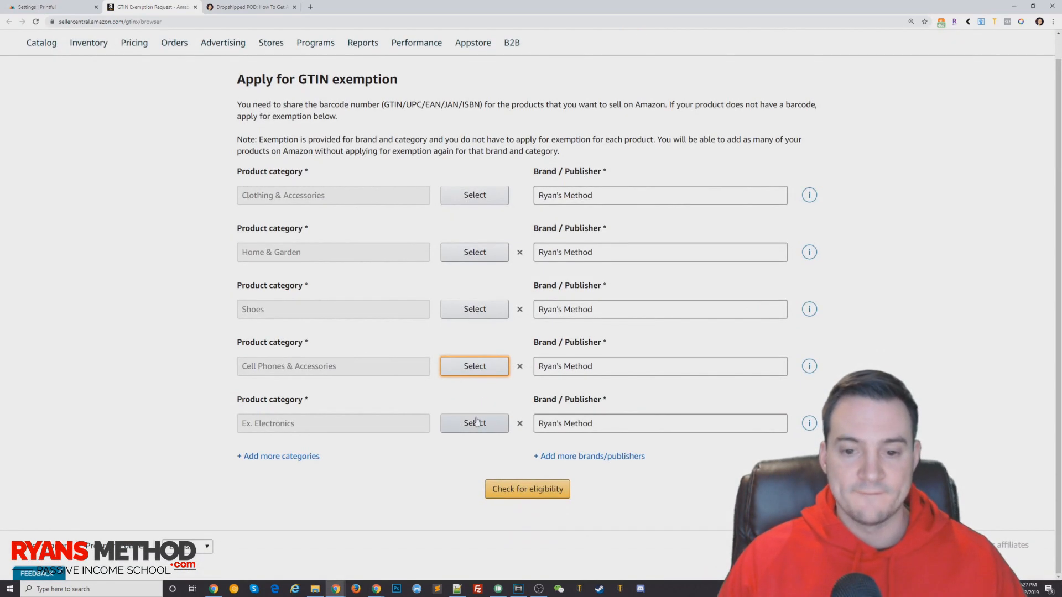
{"action": "scroll", "coordinate": [463, 308], "scroll_direction": "down", "scroll_amount": 10}
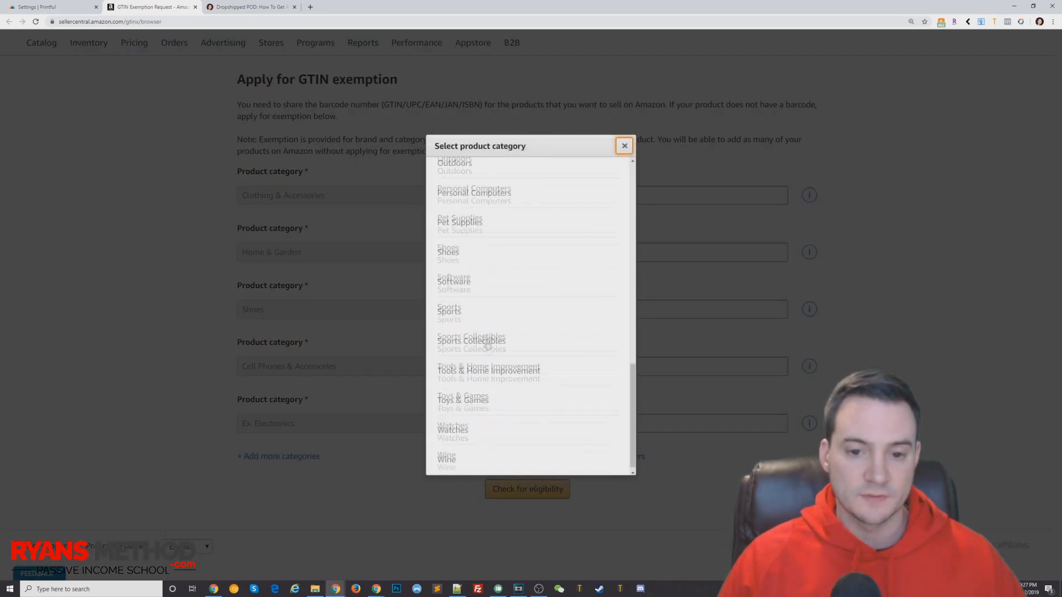
{"action": "left_click", "coordinate": [459, 306]}
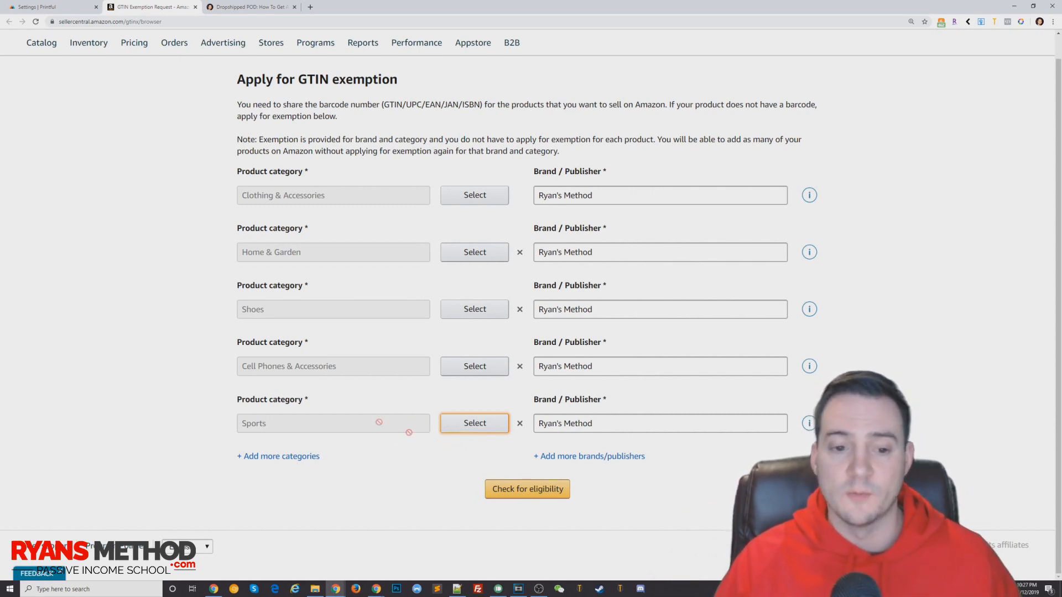
Check the five category and brand pairs for eligibility and continue to submitting proof.
{"action": "left_click", "coordinate": [525, 490]}
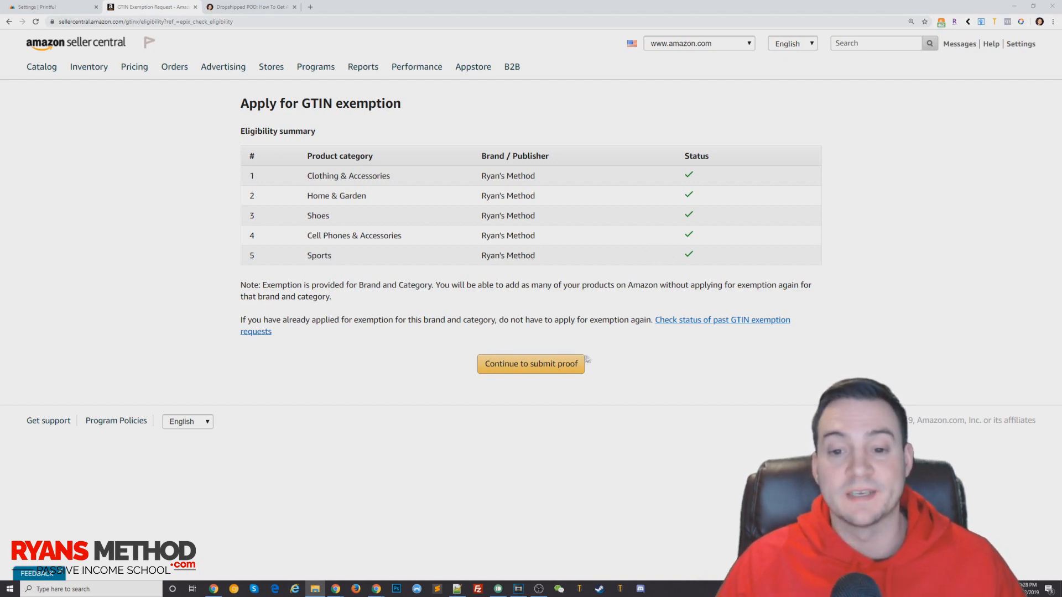
{"action": "left_click", "coordinate": [547, 369]}
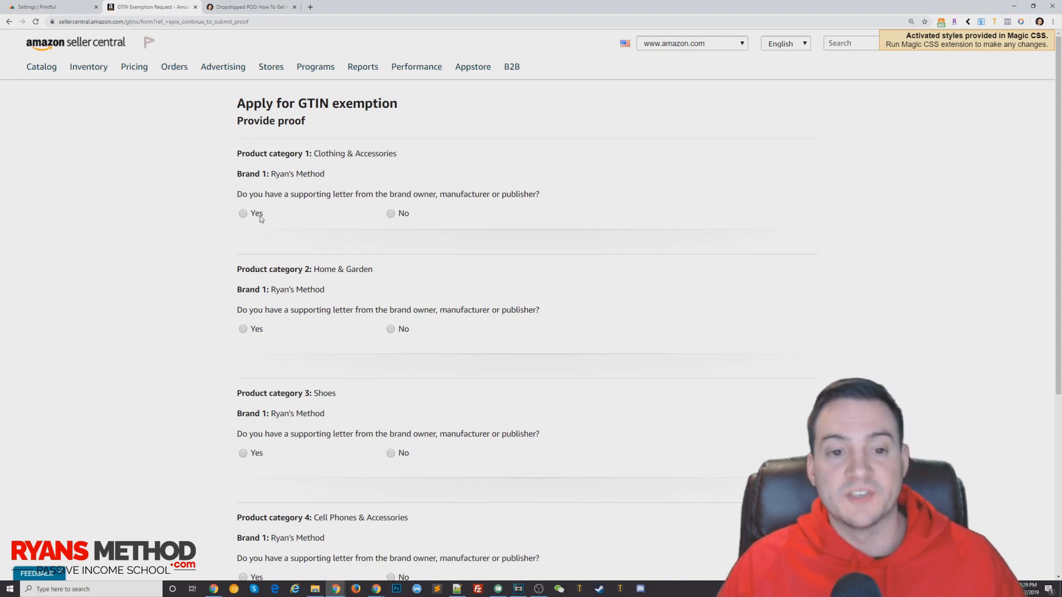
Answer Yes to having a supporting letter from the brand owner for all five product categories.
{"action": "scroll", "coordinate": [262, 220], "scroll_direction": "down", "scroll_amount": 1}
{"action": "left_click", "coordinate": [260, 172]}
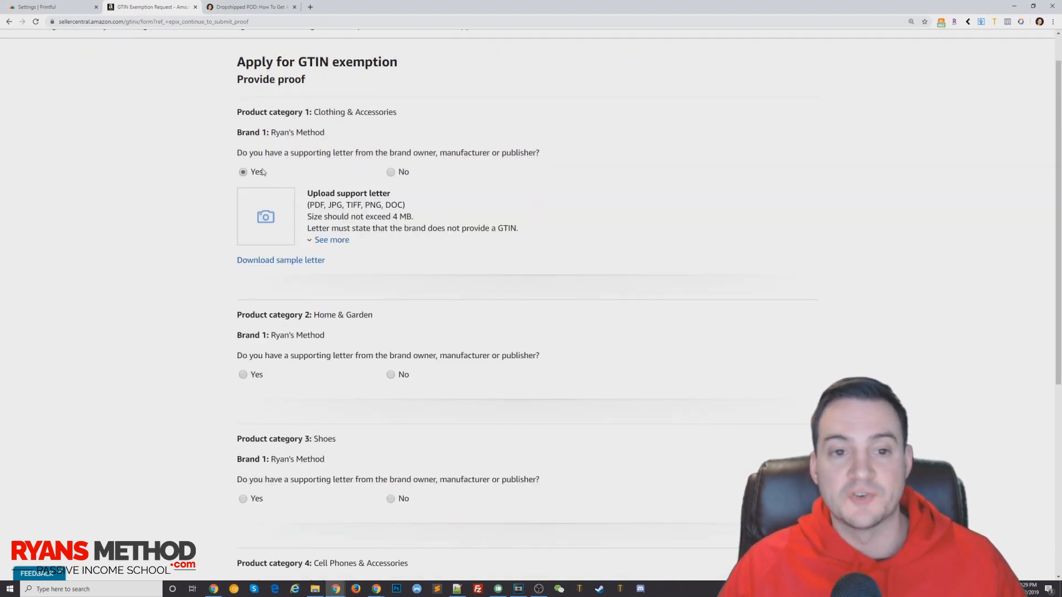
{"action": "left_click", "coordinate": [258, 376]}
{"action": "scroll", "coordinate": [305, 368], "scroll_direction": "down", "scroll_amount": 3}
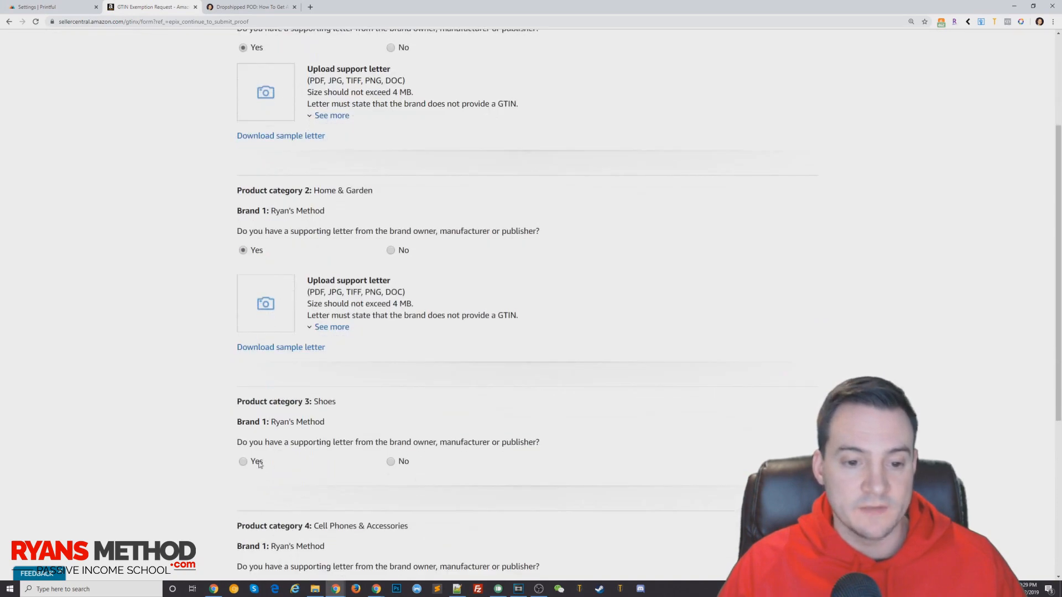
{"action": "left_click", "coordinate": [260, 464]}
{"action": "scroll", "coordinate": [260, 465], "scroll_direction": "down", "scroll_amount": 3}
{"action": "left_click", "coordinate": [260, 508]}
{"action": "scroll", "coordinate": [269, 524], "scroll_direction": "down", "scroll_amount": 4}
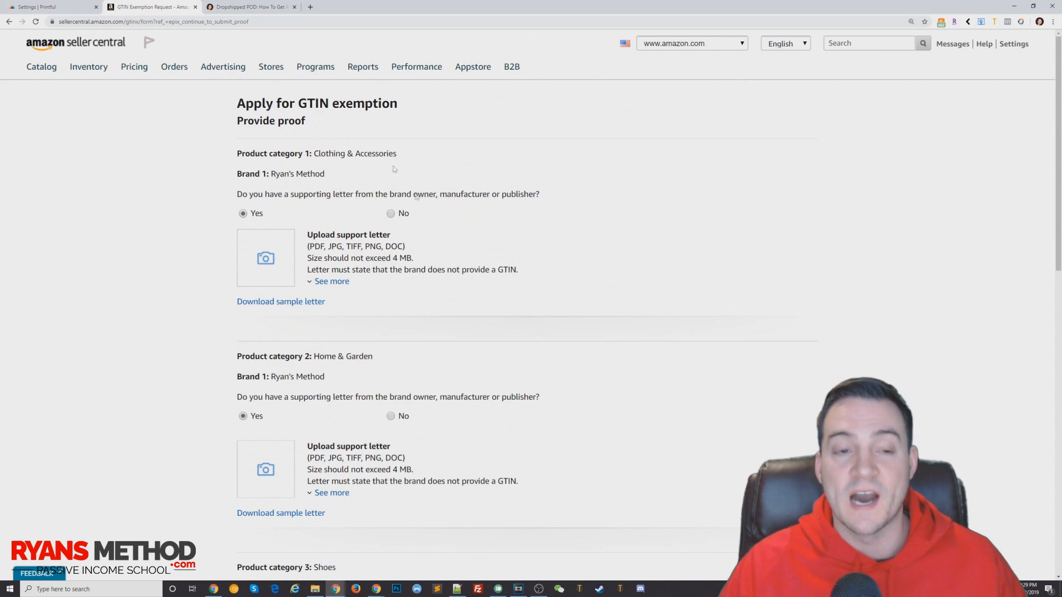
Review Printful's letter download option, and examine the support letter upload areas and request submission in Amazon's proof form.
{"action": "left_click", "coordinate": [52, 7]}
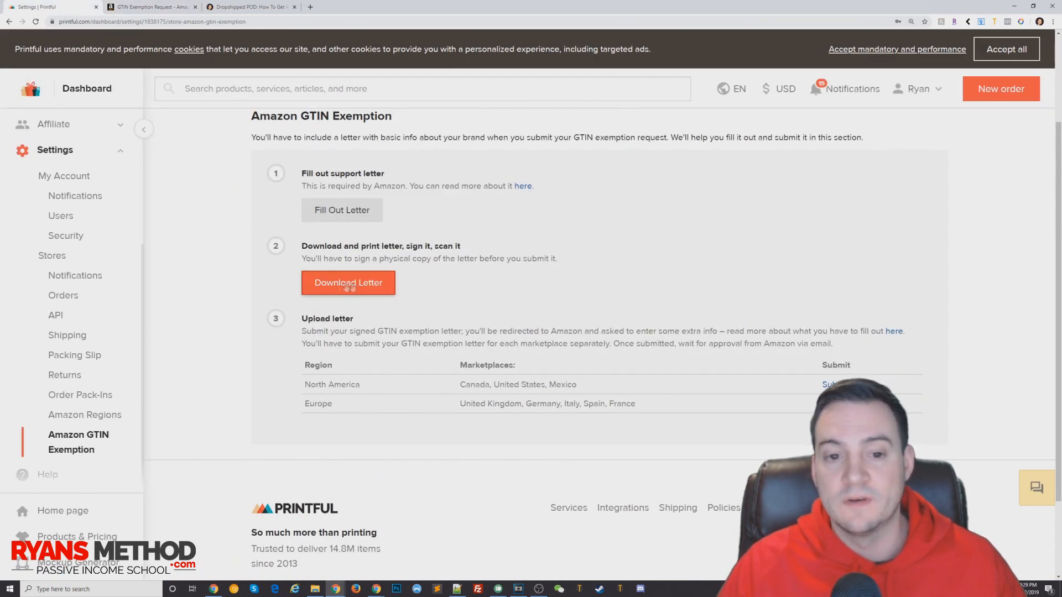
{"action": "left_click", "coordinate": [150, 7]}
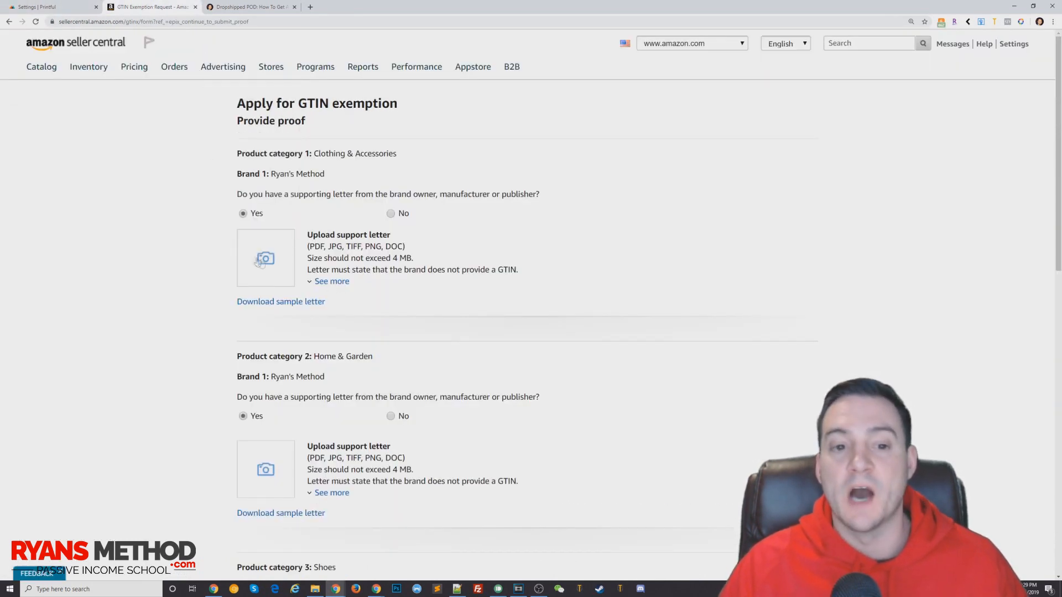
{"action": "scroll", "coordinate": [291, 418], "scroll_direction": "down", "scroll_amount": 8}
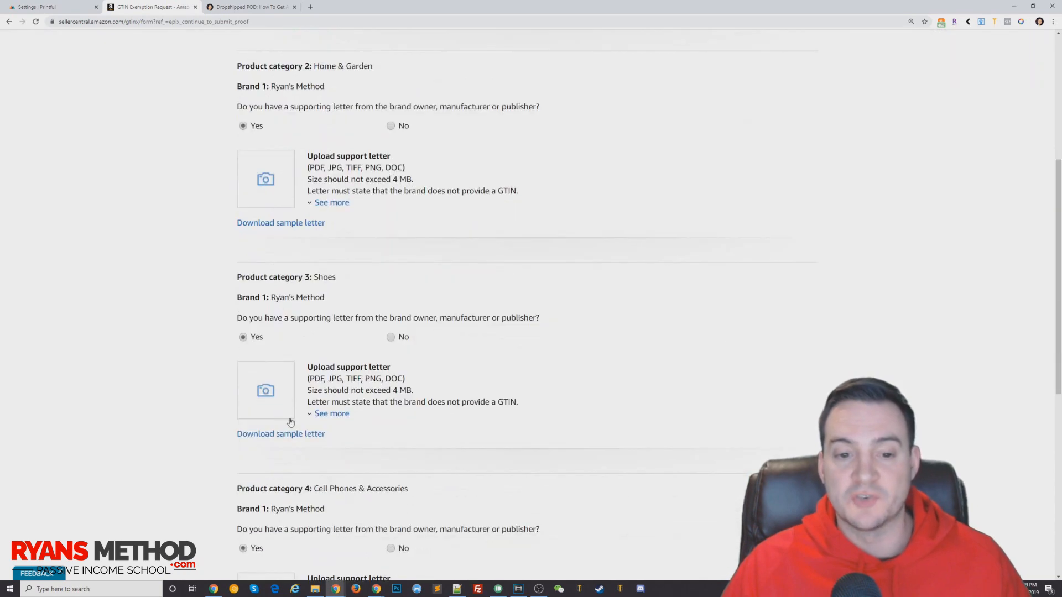
{"action": "scroll", "coordinate": [290, 419], "scroll_direction": "up", "scroll_amount": 8}
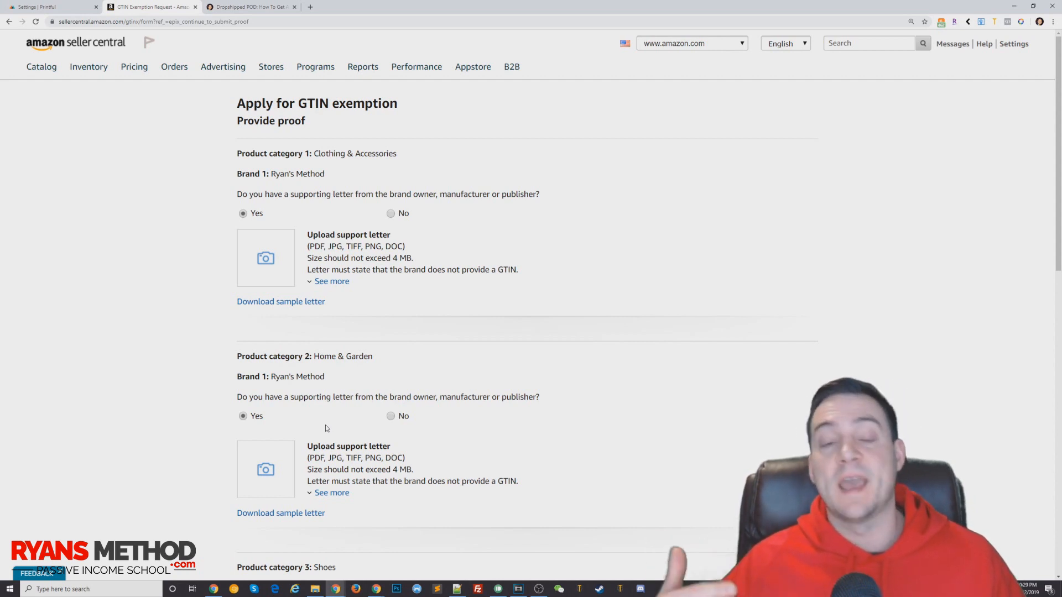
{"action": "scroll", "coordinate": [327, 169], "scroll_direction": "down", "scroll_amount": 2}
{"action": "scroll", "coordinate": [327, 168], "scroll_direction": "down", "scroll_amount": 10}
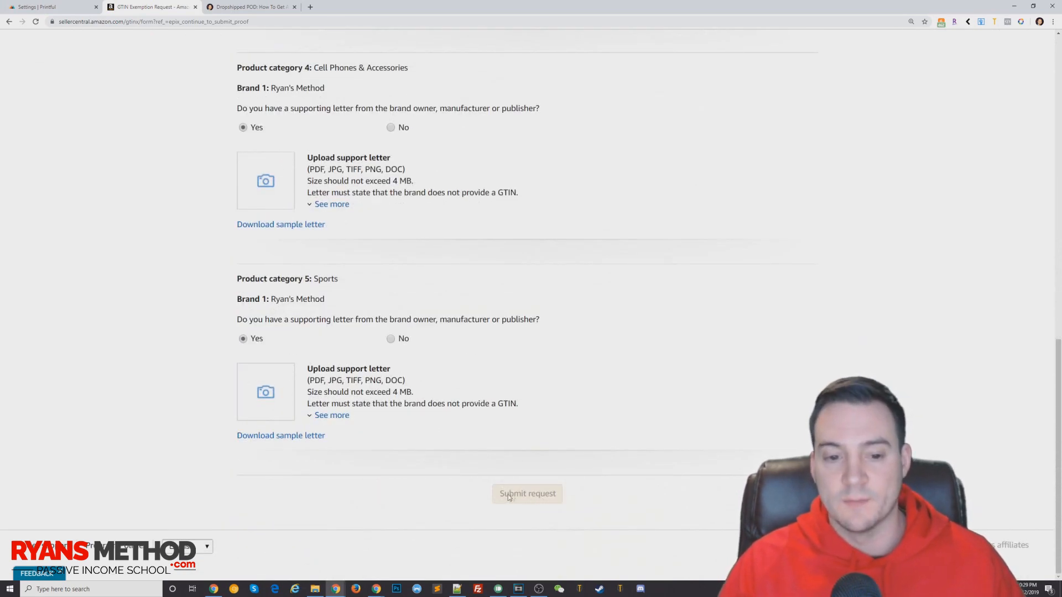
{"action": "double_click", "coordinate": [524, 495]}
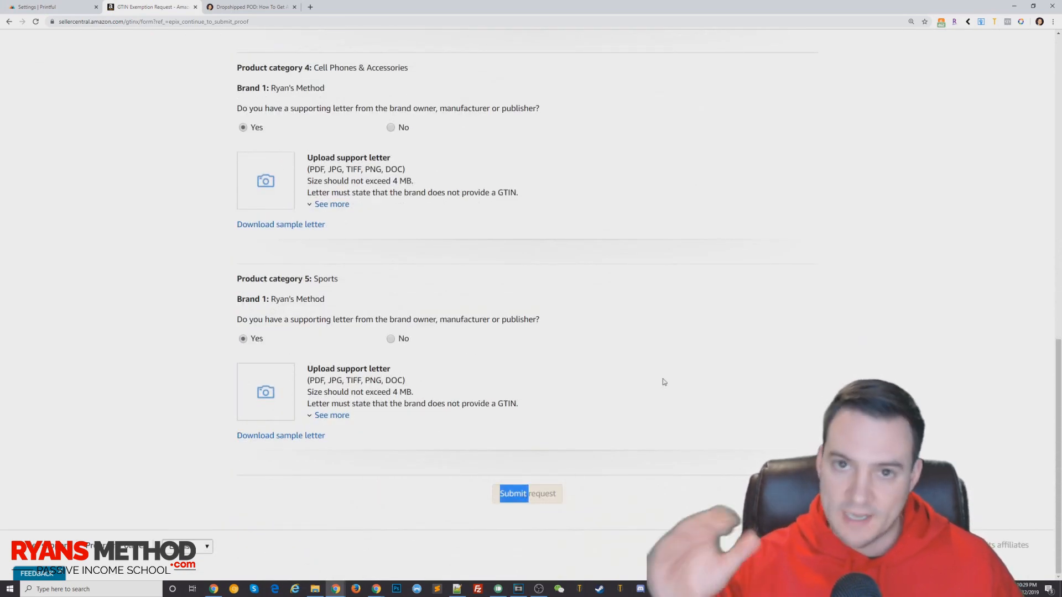
Bring up Seller Central's inventory options.
{"action": "scroll", "coordinate": [663, 382], "scroll_direction": "up", "scroll_amount": 12}
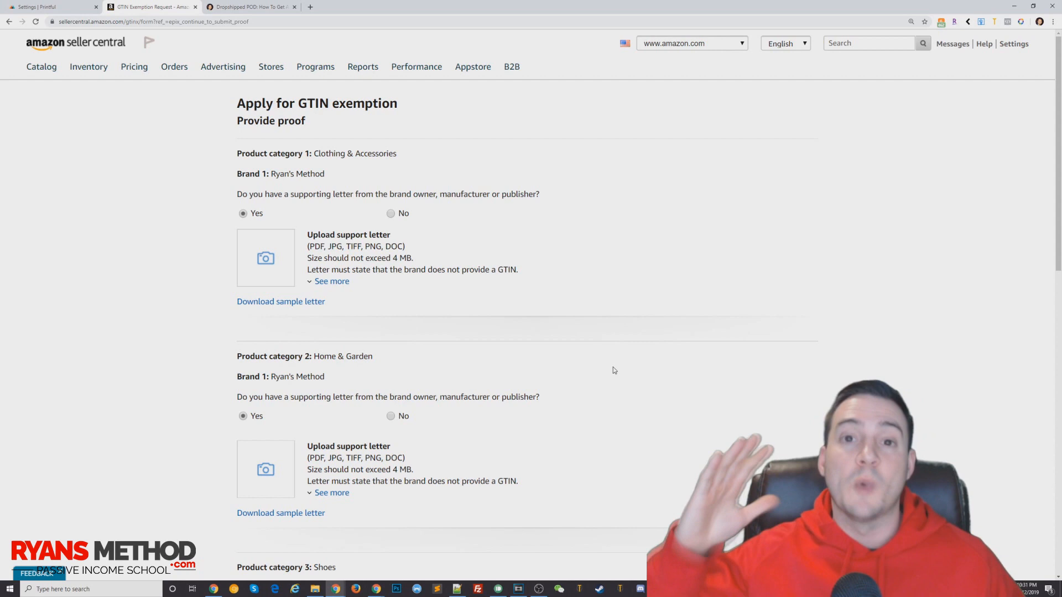
{"action": "mouse_move", "coordinate": [90, 77]}
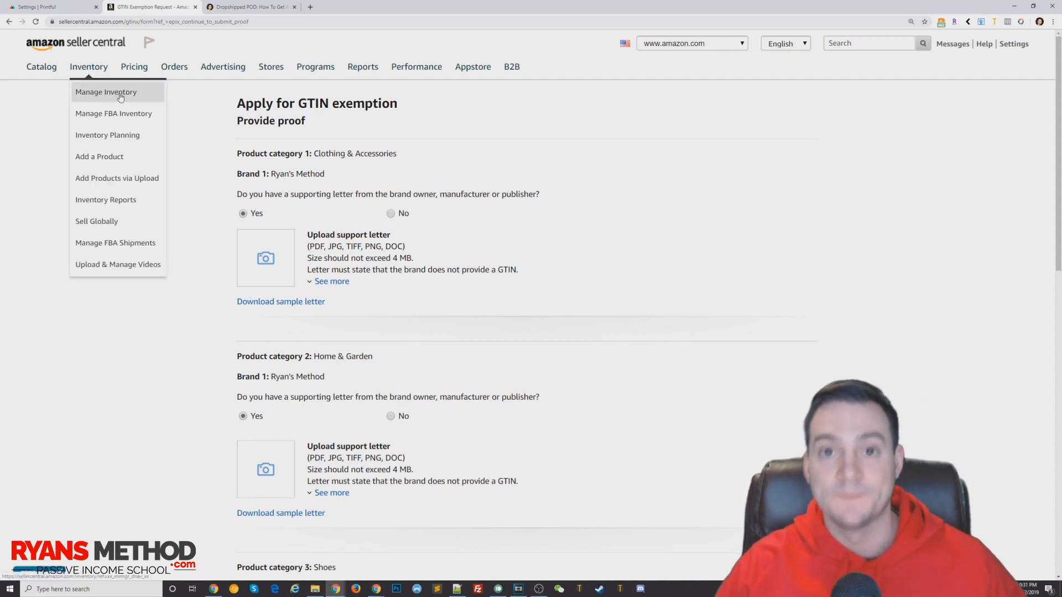